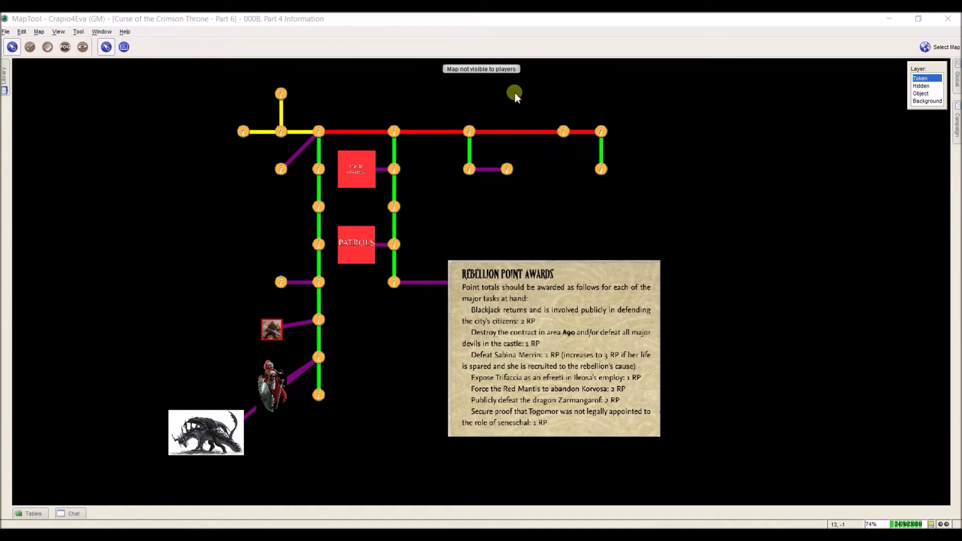
# - Open the Select Map dropdown from the Part 4 Information map
pyautogui.click(923, 46)
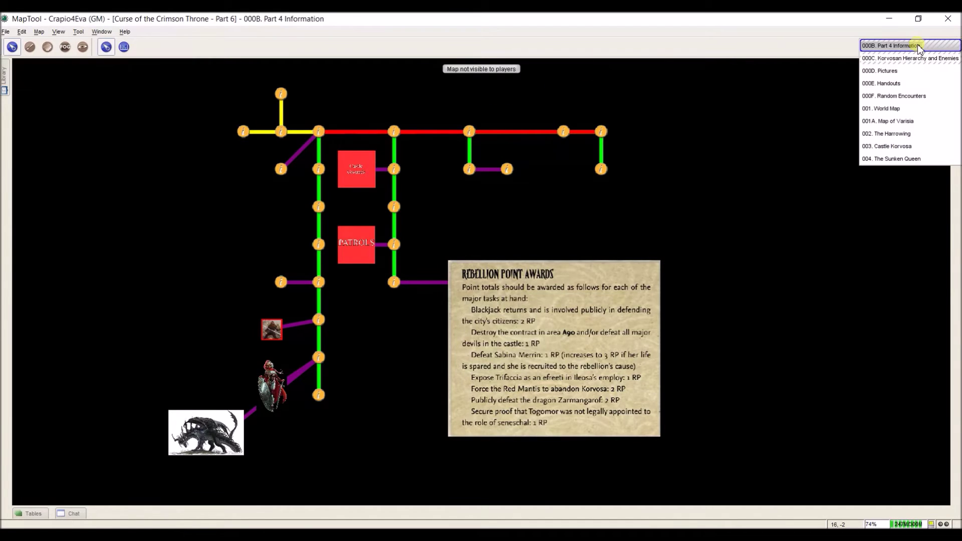
# - Switch to the 000D. Pictures map and step through its Hidden and Object layers
pyautogui.click(933, 71)
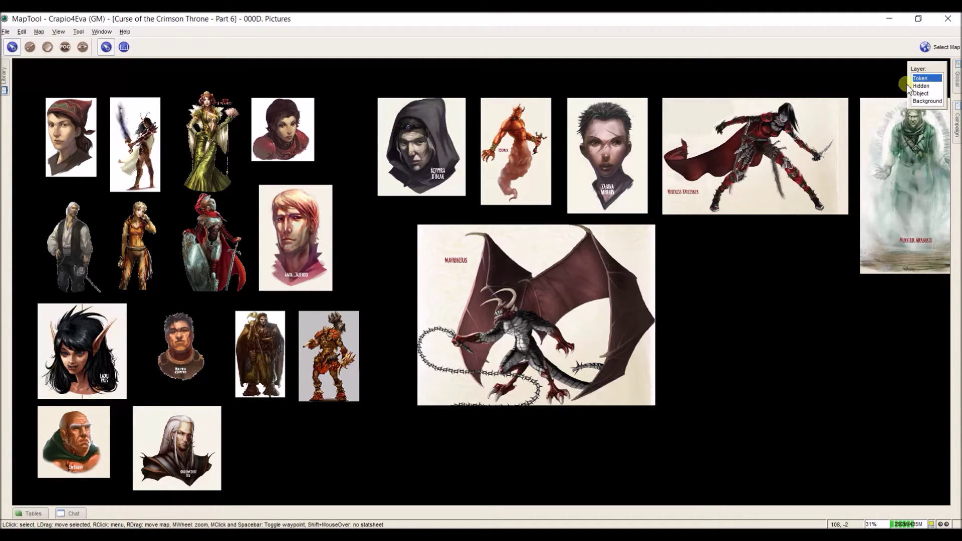
pyautogui.click(922, 86)
pyautogui.click(922, 93)
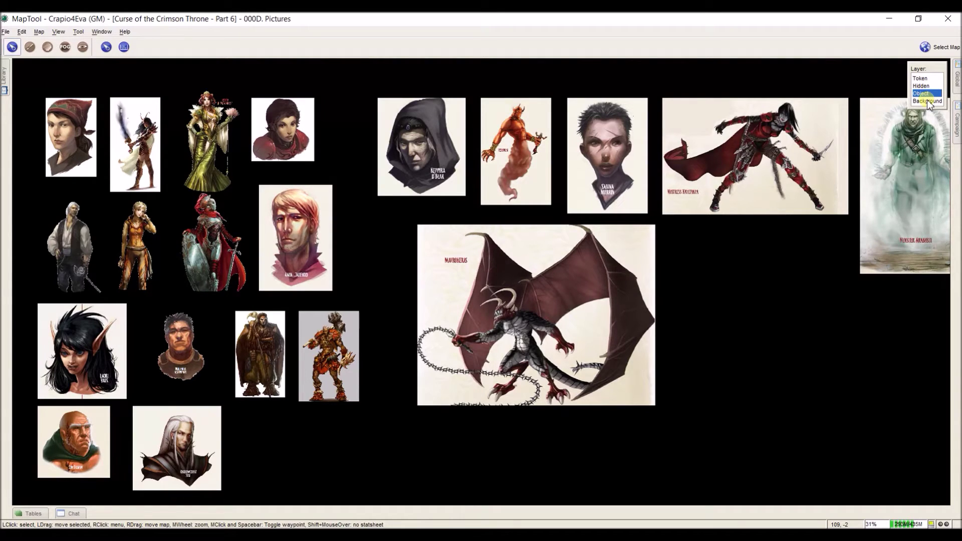
# - On the background layer, toggle the Cresida portrait's player visibility off and back on
pyautogui.click(927, 102)
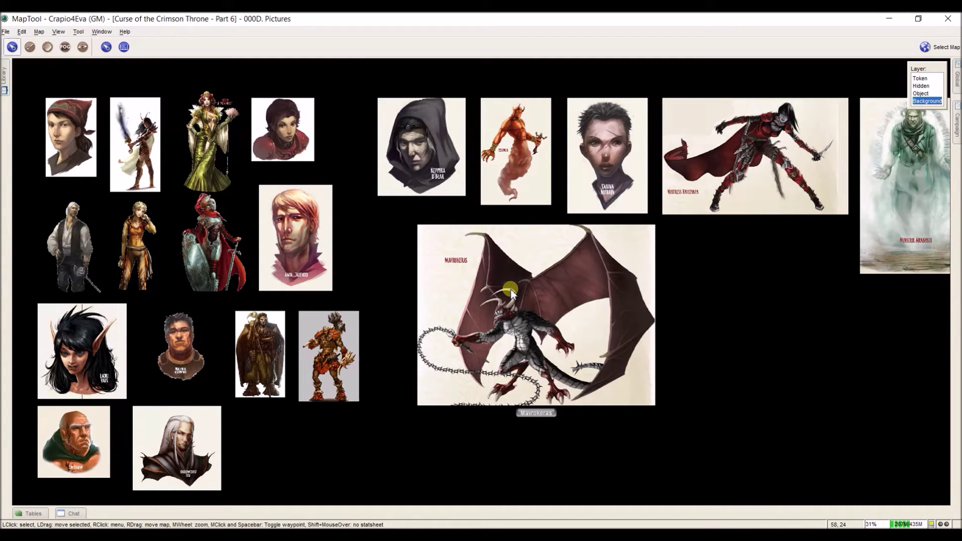
pyautogui.rightClick(300, 136)
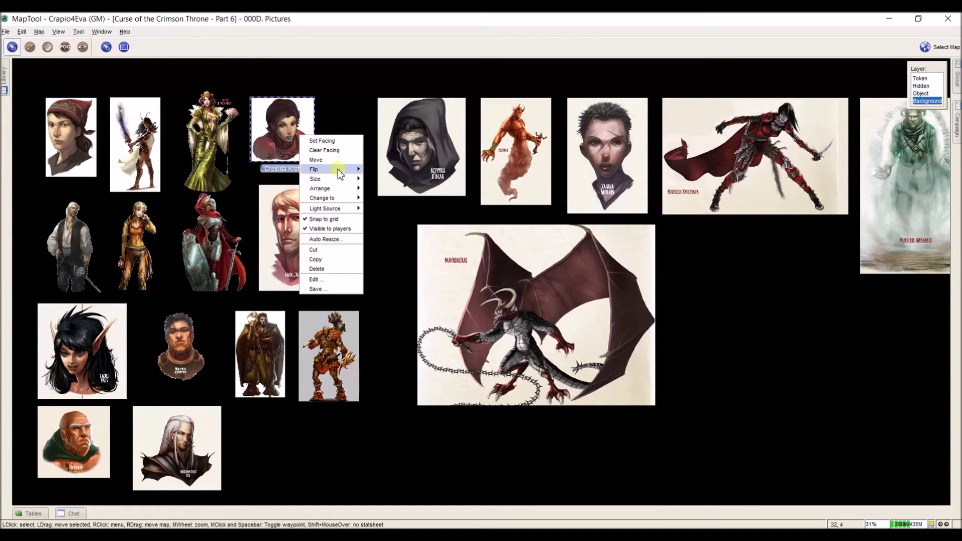
pyautogui.click(345, 229)
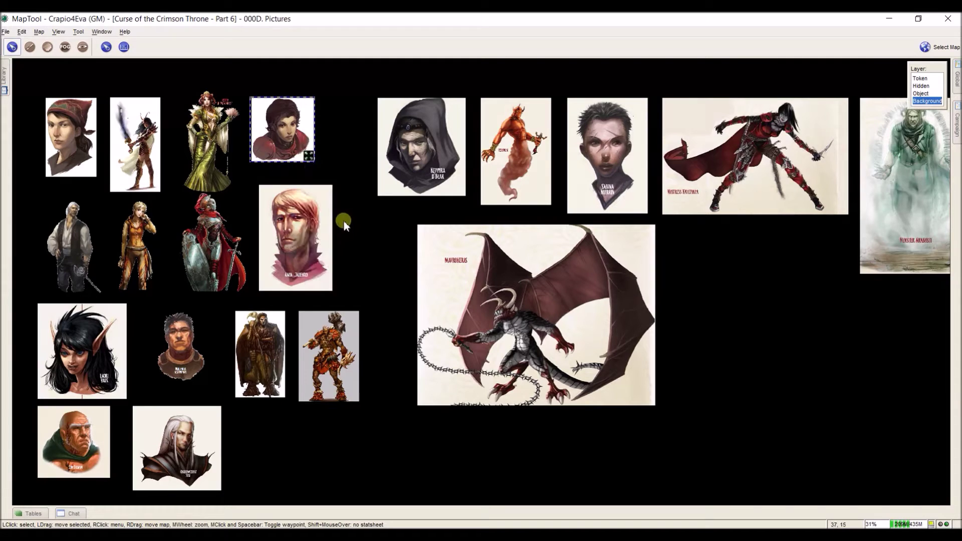
pyautogui.rightClick(299, 123)
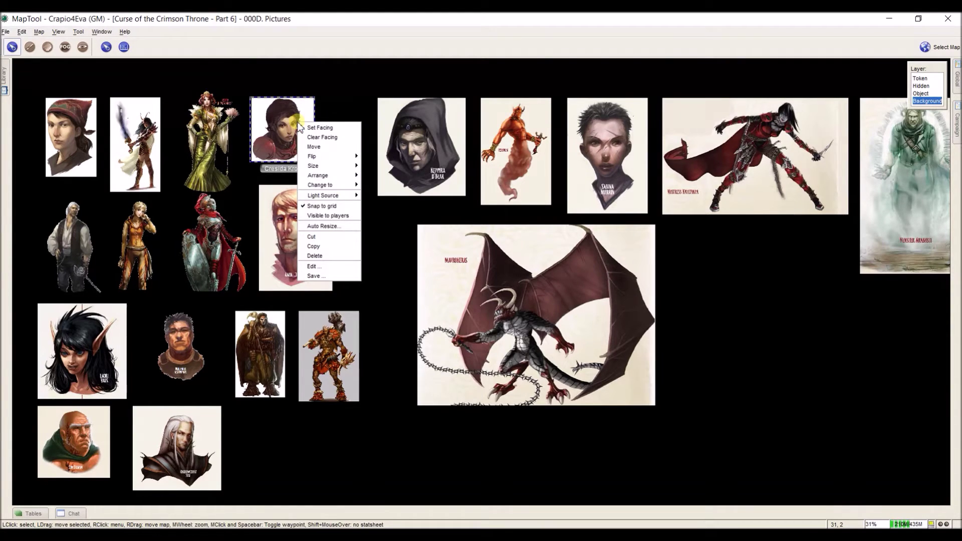
pyautogui.click(346, 216)
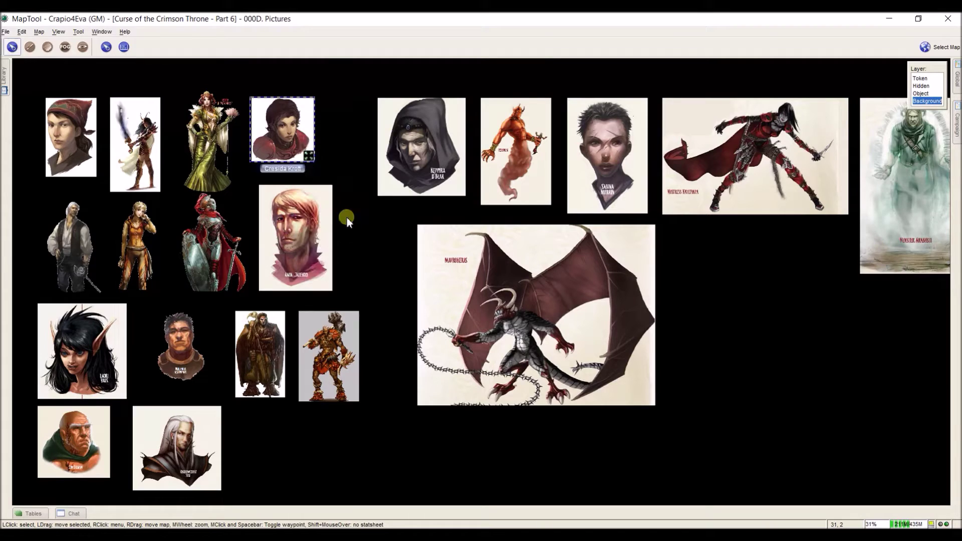
# - Toggle the Mavrokeras picture's visibility so it ends hidden from players
pyautogui.rightClick(473, 276)
pyautogui.click(500, 368)
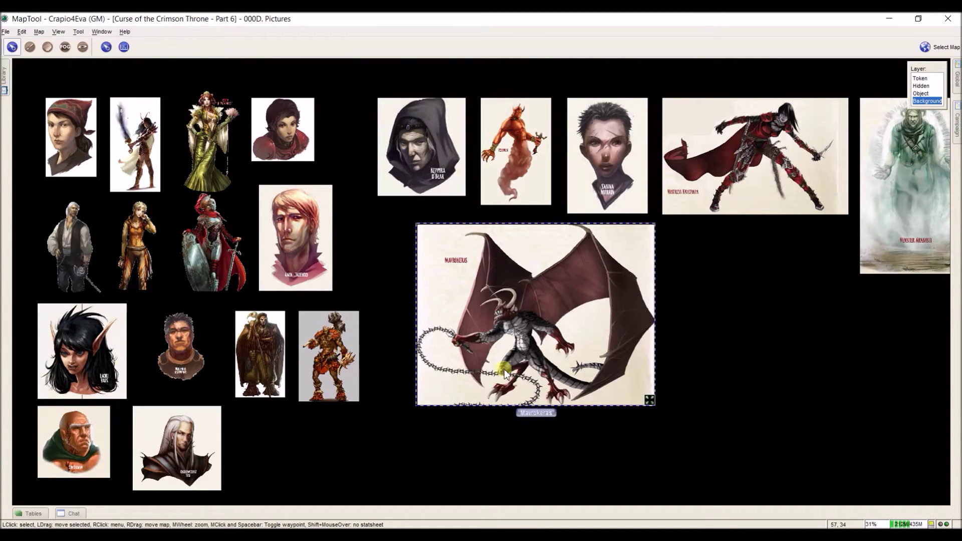
pyautogui.rightClick(441, 267)
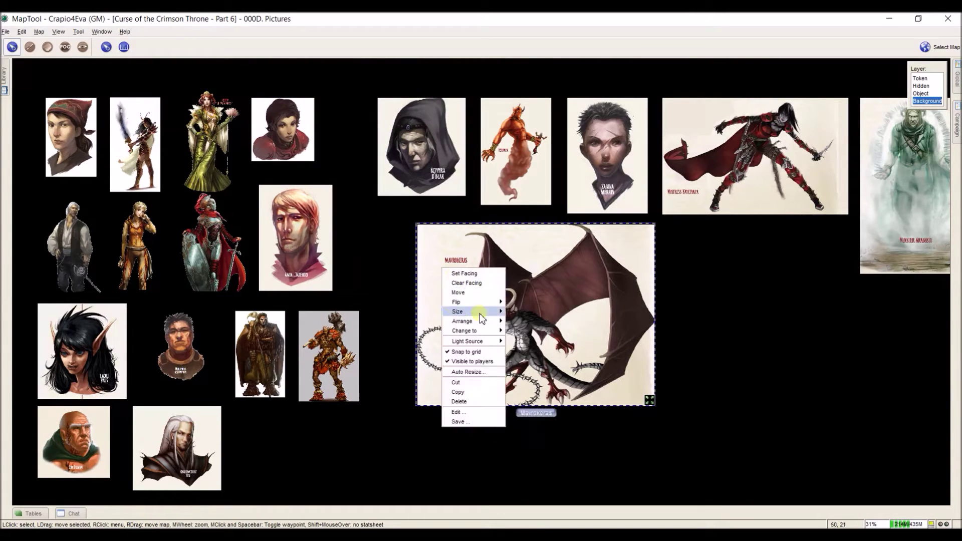
pyautogui.click(490, 362)
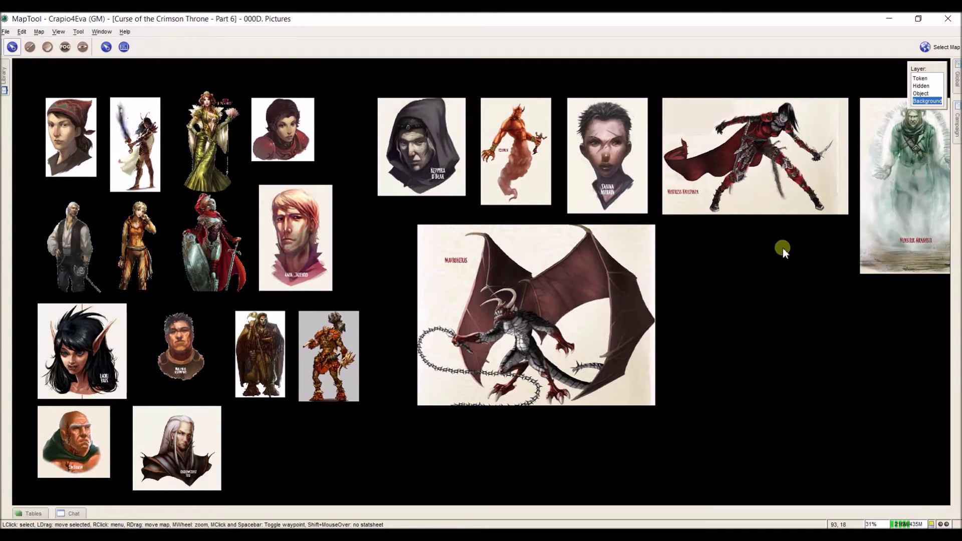
# - Open the 000E. Handouts map, zoom out and frame all three handouts on the background layer
pyautogui.click(930, 43)
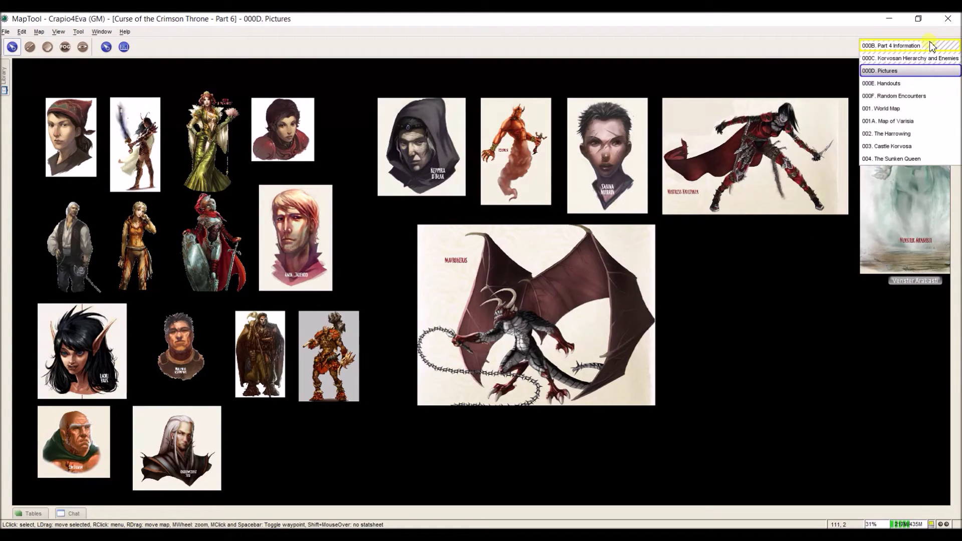
pyautogui.click(916, 86)
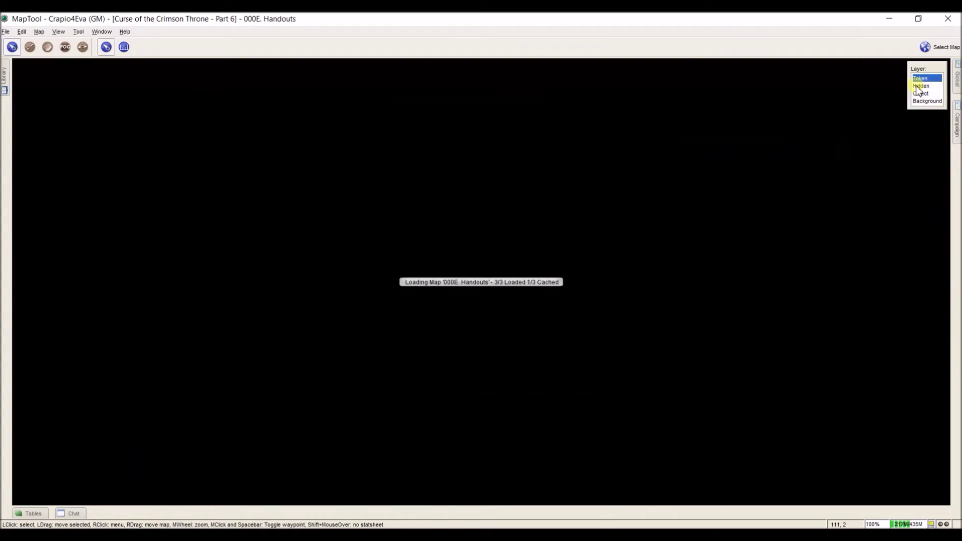
pyautogui.scroll(-8, 618, 194)
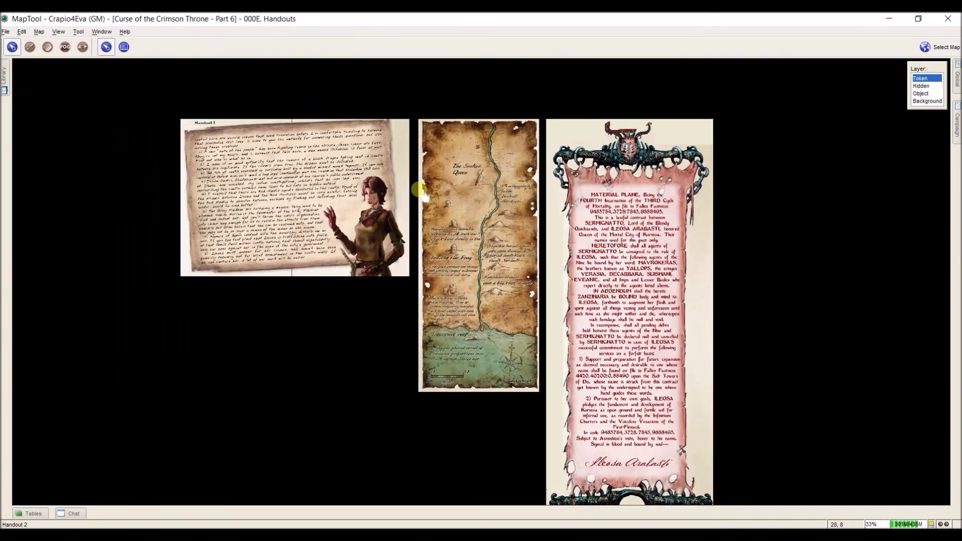
pyautogui.moveTo(419, 190); pyautogui.dragTo(365, 215)
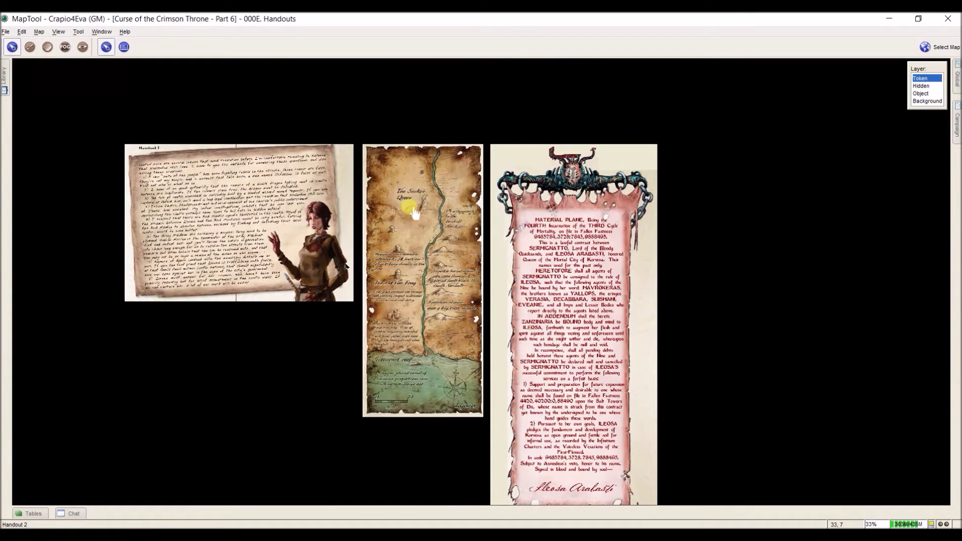
pyautogui.moveTo(654, 318); pyautogui.dragTo(704, 240)
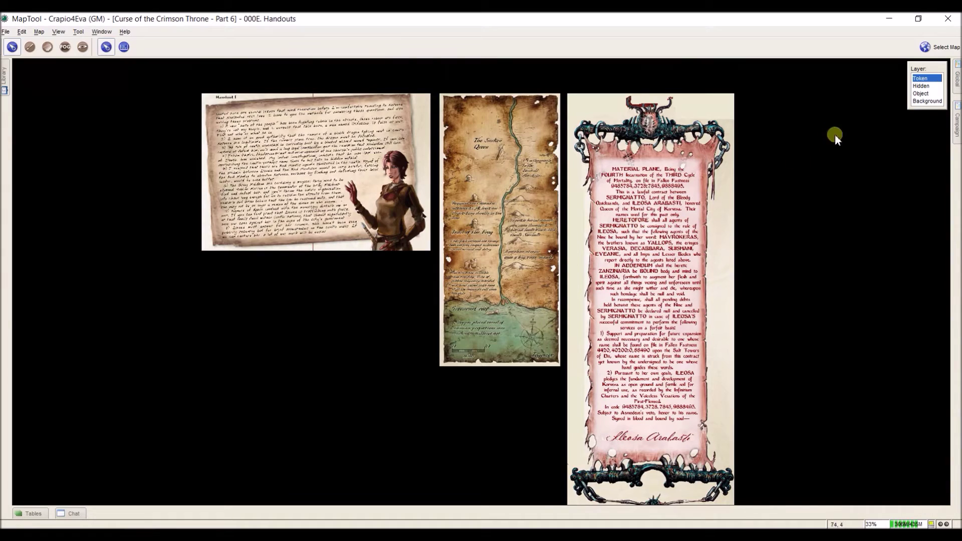
pyautogui.click(914, 101)
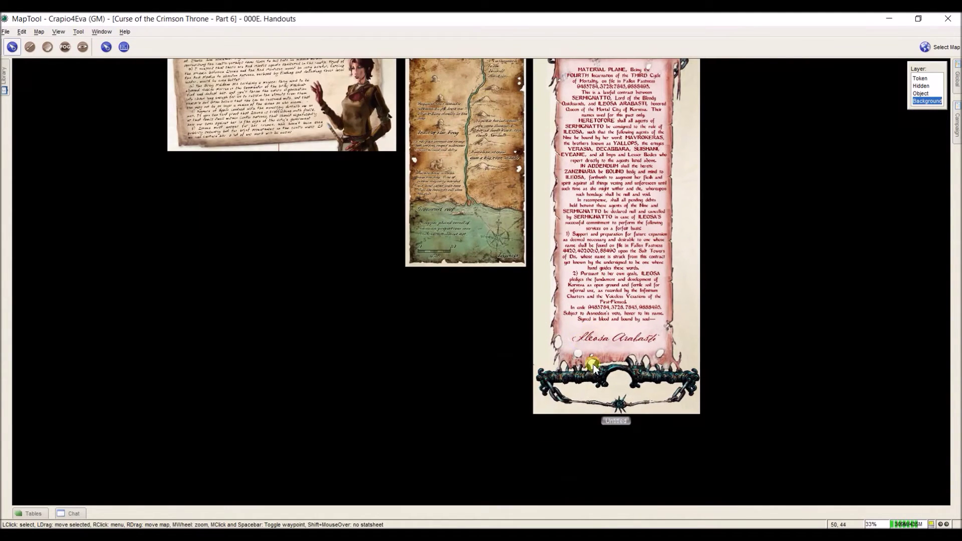
pyautogui.moveTo(317, 195); pyautogui.dragTo(347, 230)
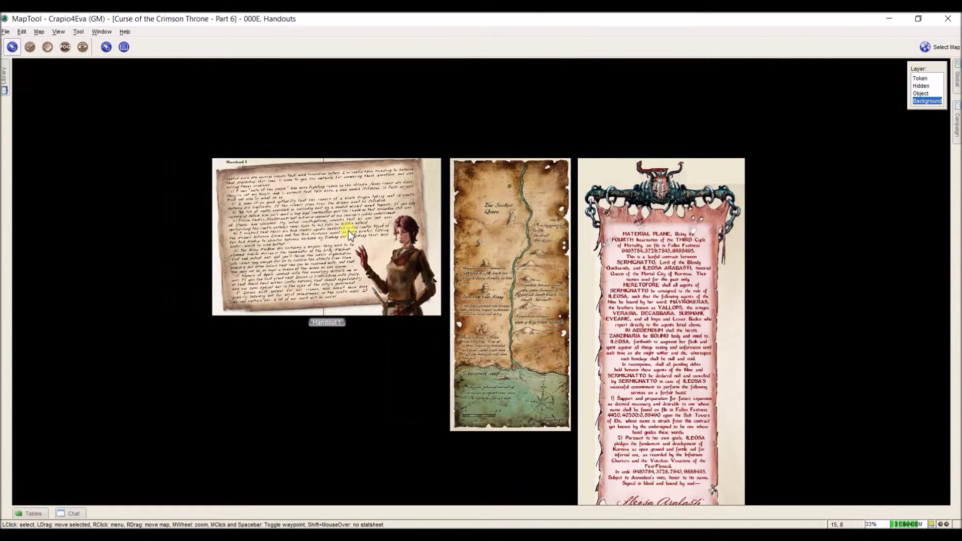
# - Tick 'Visible to players' on Handout 1 and confirm the checkmark in its menu
pyautogui.rightClick(348, 231)
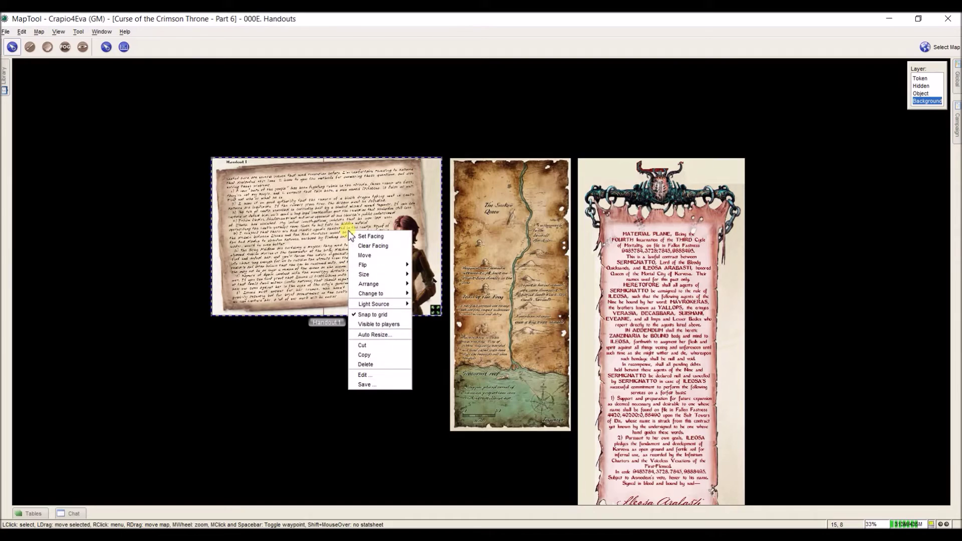
pyautogui.click(370, 326)
pyautogui.rightClick(369, 253)
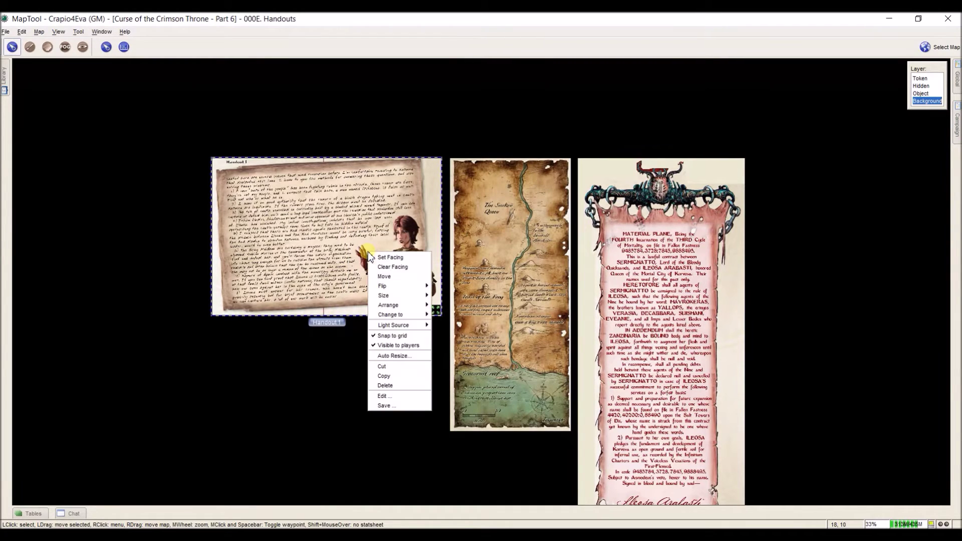
pyautogui.click(395, 346)
pyautogui.moveTo(391, 333); pyautogui.dragTo(476, 383)
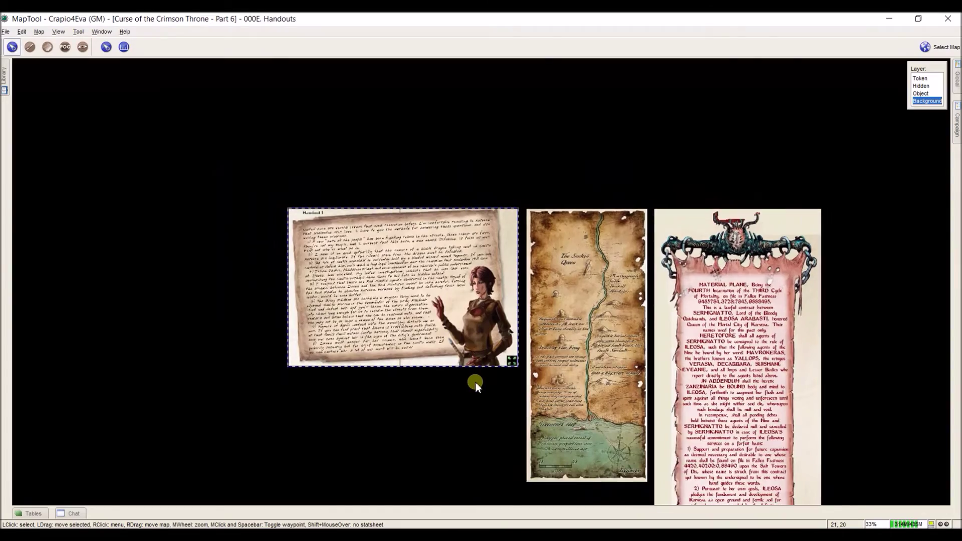
pyautogui.scroll(5, 461, 370)
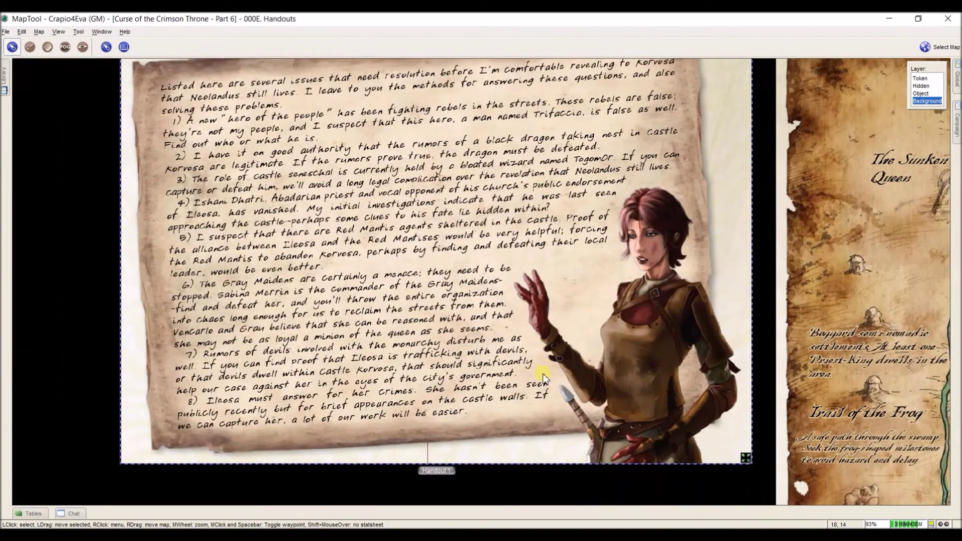
# - Zoom and pan onto Handout 1's handwritten text, then switch to the player client
pyautogui.moveTo(542, 371); pyautogui.dragTo(537, 402)
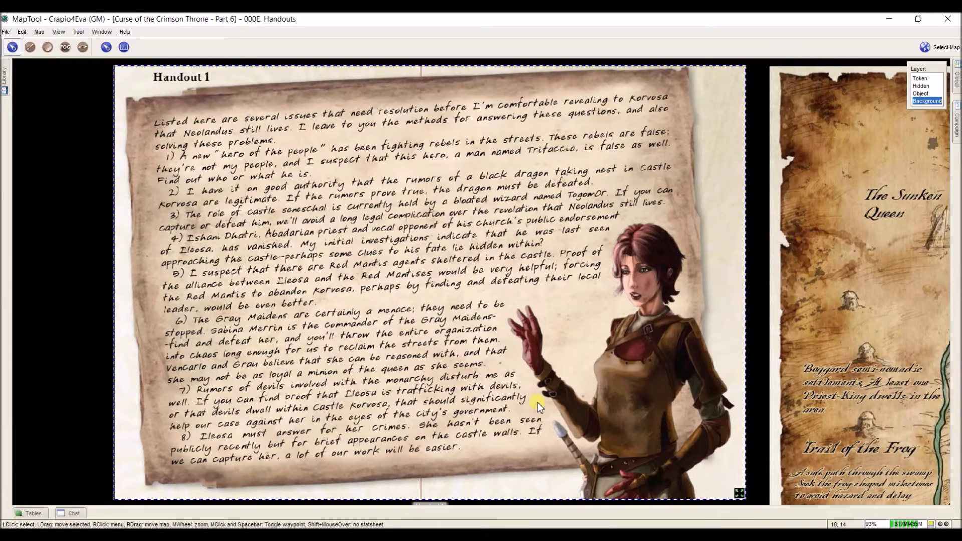
pyautogui.scroll(1, 537, 402)
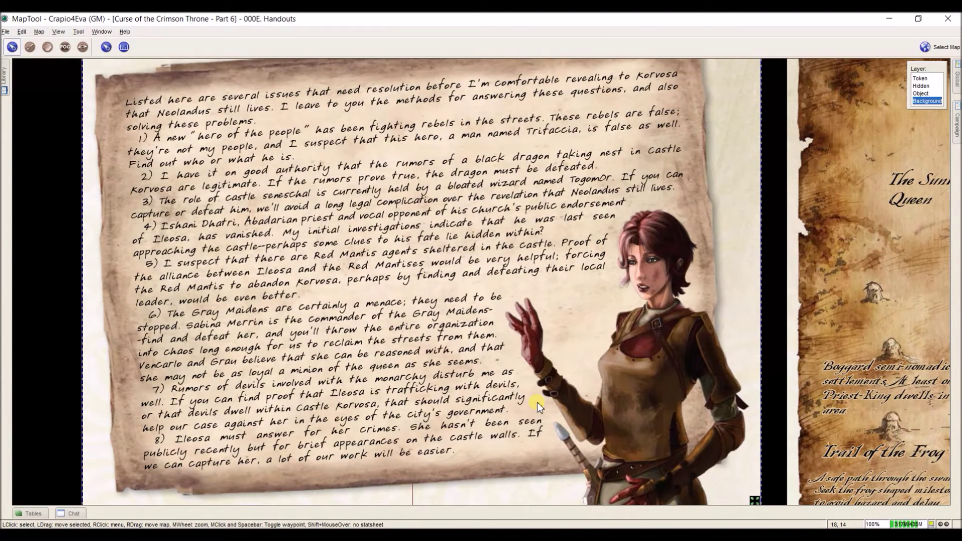
pyautogui.moveTo(536, 401); pyautogui.dragTo(528, 401)
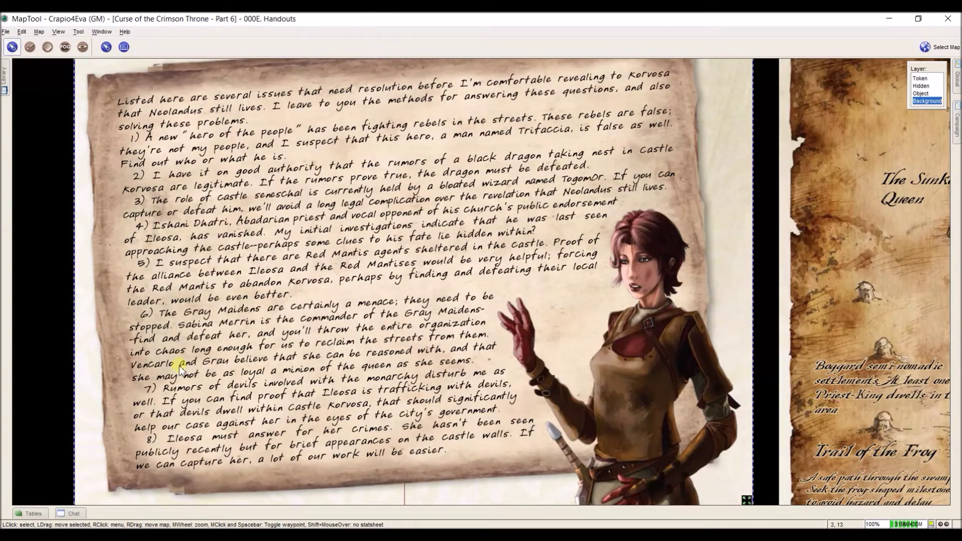
pyautogui.hotkey('alt', 'Tab')
pyautogui.hotkey('alt', 'Tab')
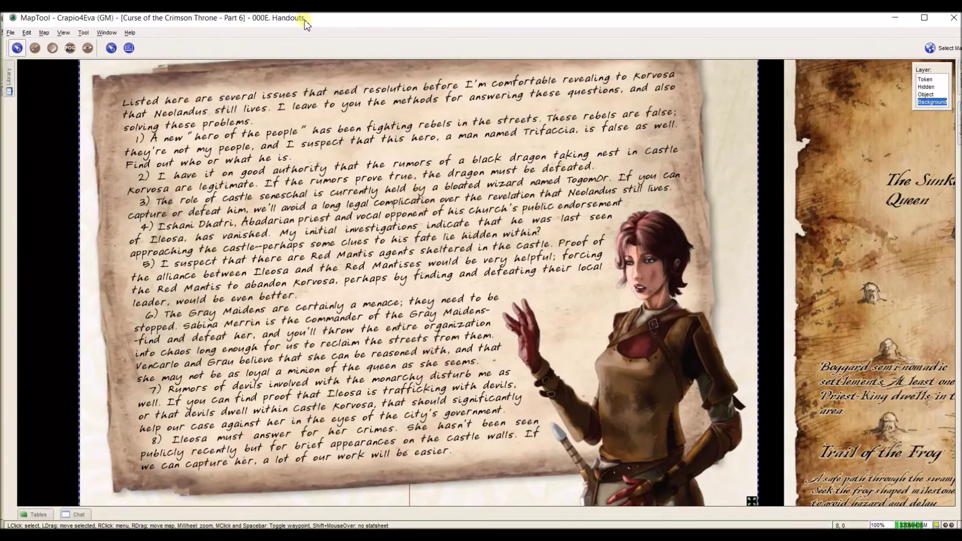
# - Move the GM window aside and bring the player client showing Handout 1 forward
pyautogui.moveTo(301, 18); pyautogui.dragTo(961, 40)
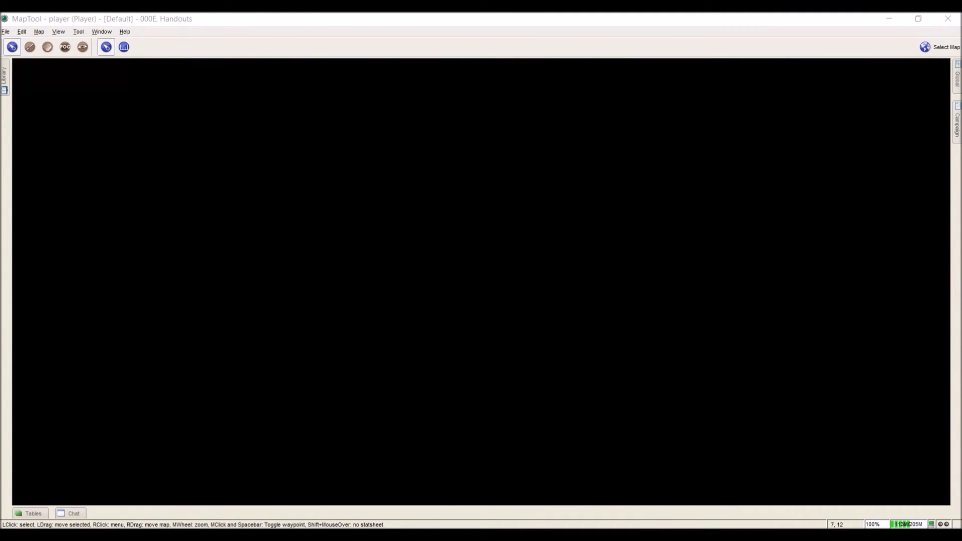
pyautogui.click(181, 20)
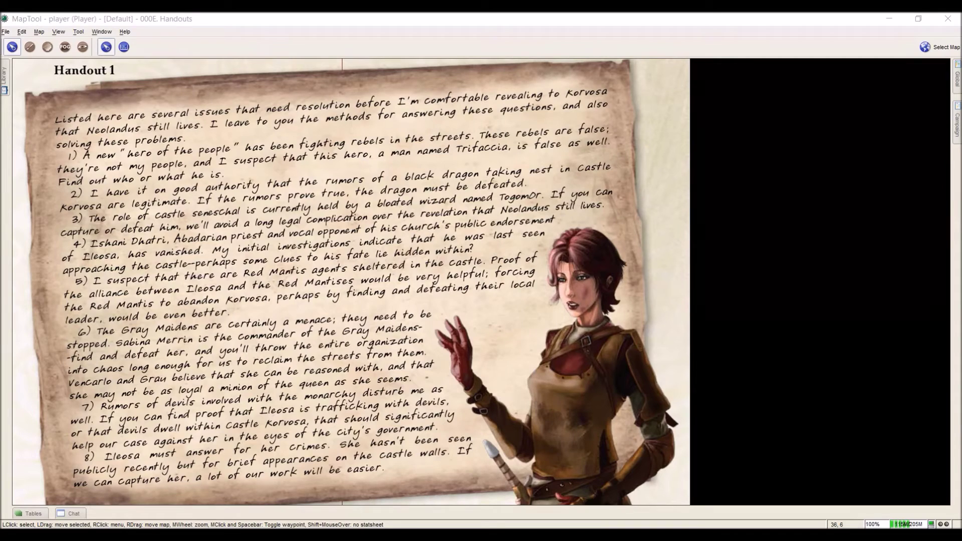
# - Zoom the player view out to 52% to see Handout 1 beside the river map
pyautogui.scroll(-2, 481, 280)
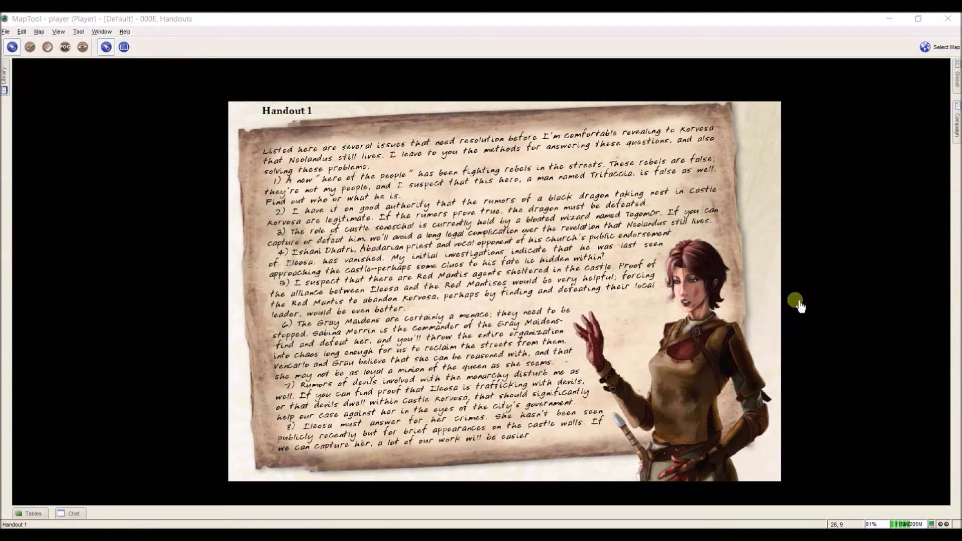
pyautogui.scroll(2, 583, 311)
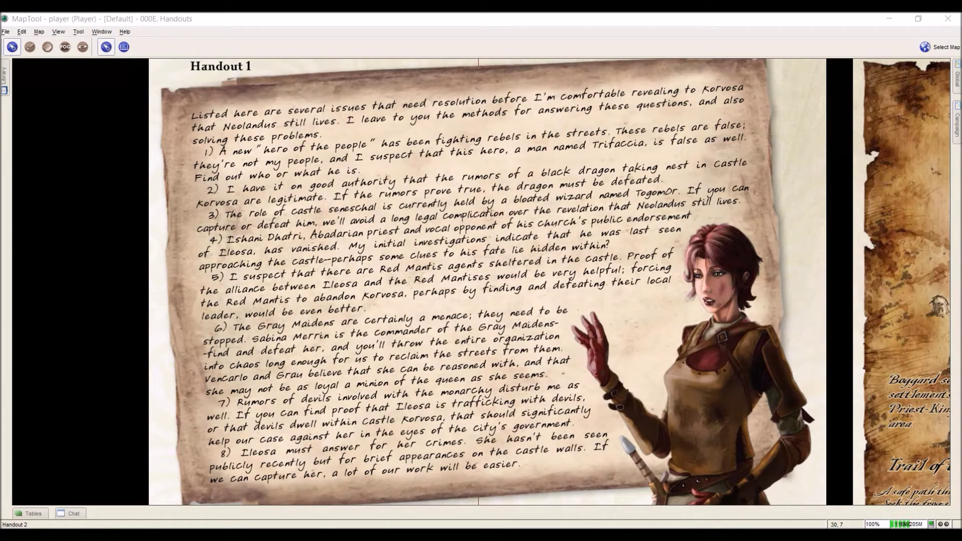
pyautogui.scroll(-5, 691, 264)
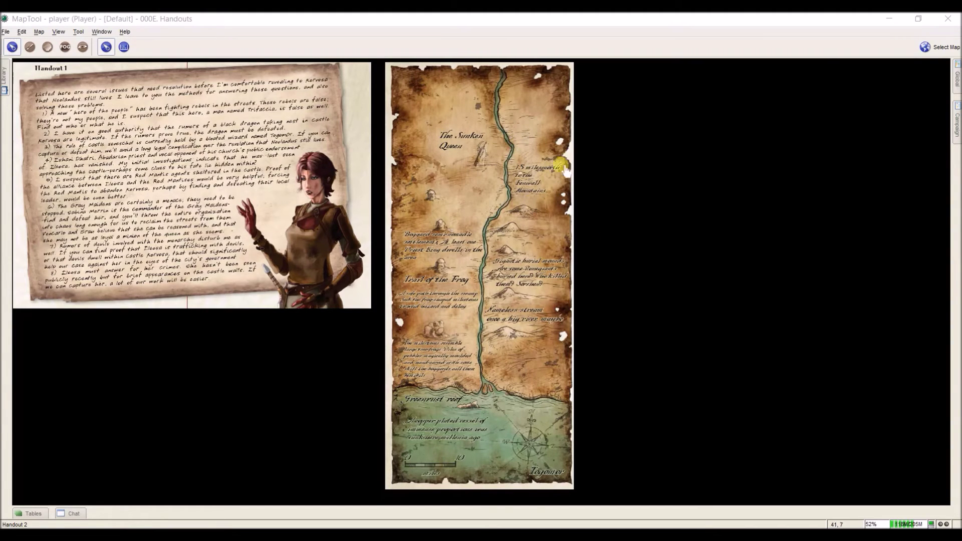
# - Zoom in and pan over the river map to read its notes in the player client
pyautogui.scroll(5, 551, 195)
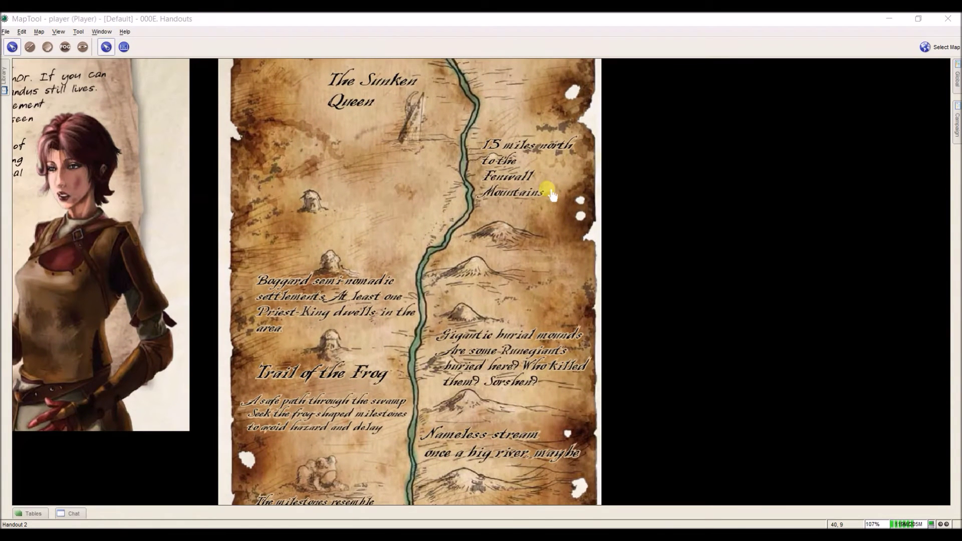
pyautogui.moveTo(552, 195); pyautogui.dragTo(548, 218)
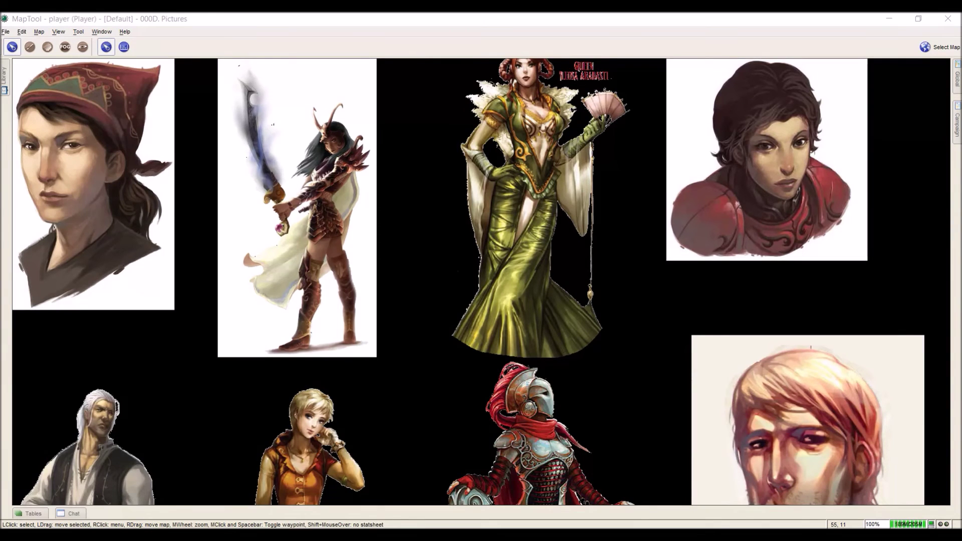
# - Zoom around the player's portrait board, then drag the GM window back over the player client
pyautogui.scroll(-10, 250, 101)
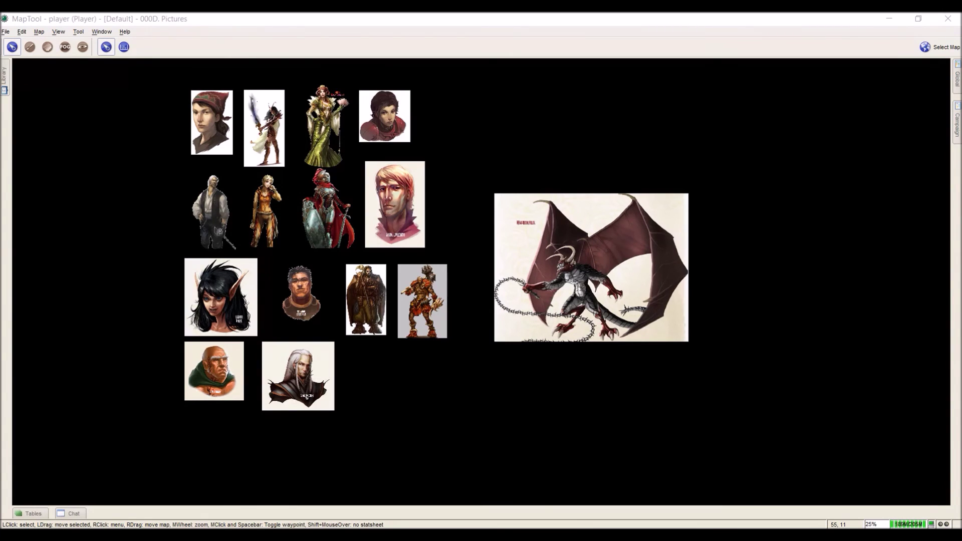
pyautogui.scroll(5, 650, 252)
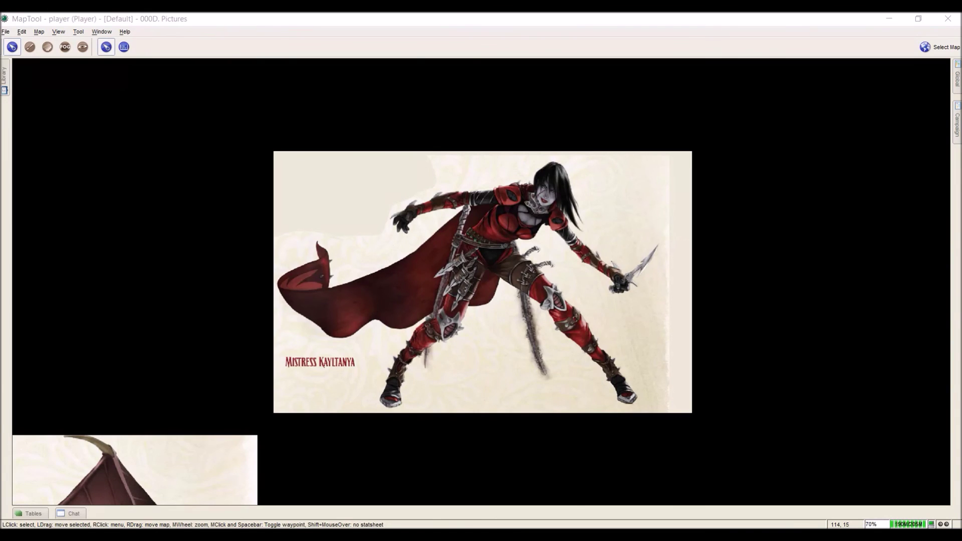
pyautogui.moveTo(961, 61); pyautogui.dragTo(215, 38)
pyautogui.doubleClick(215, 39)
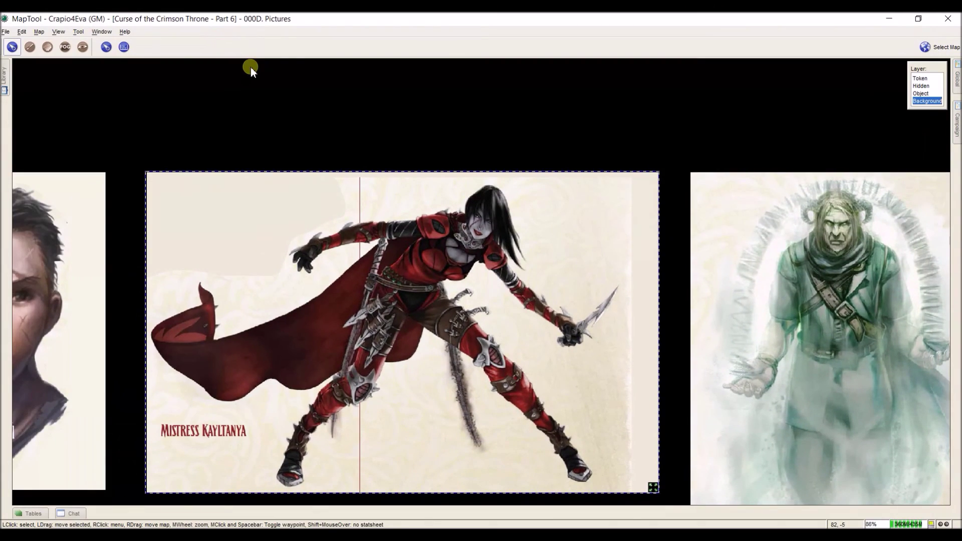